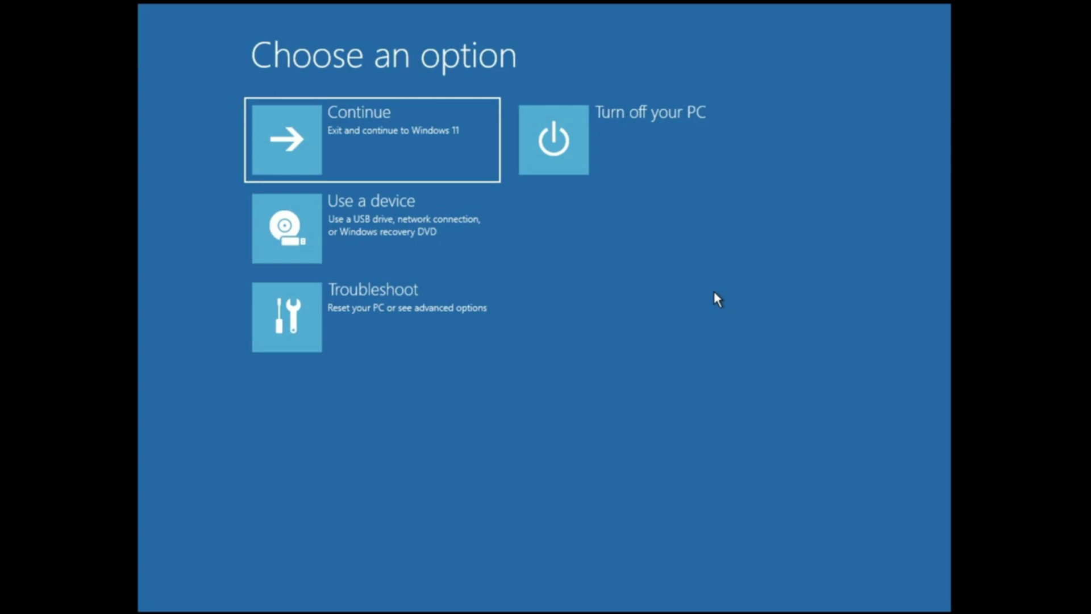
Step: Go to Troubleshoot > Advanced options in the recovery environment
click(429, 304)
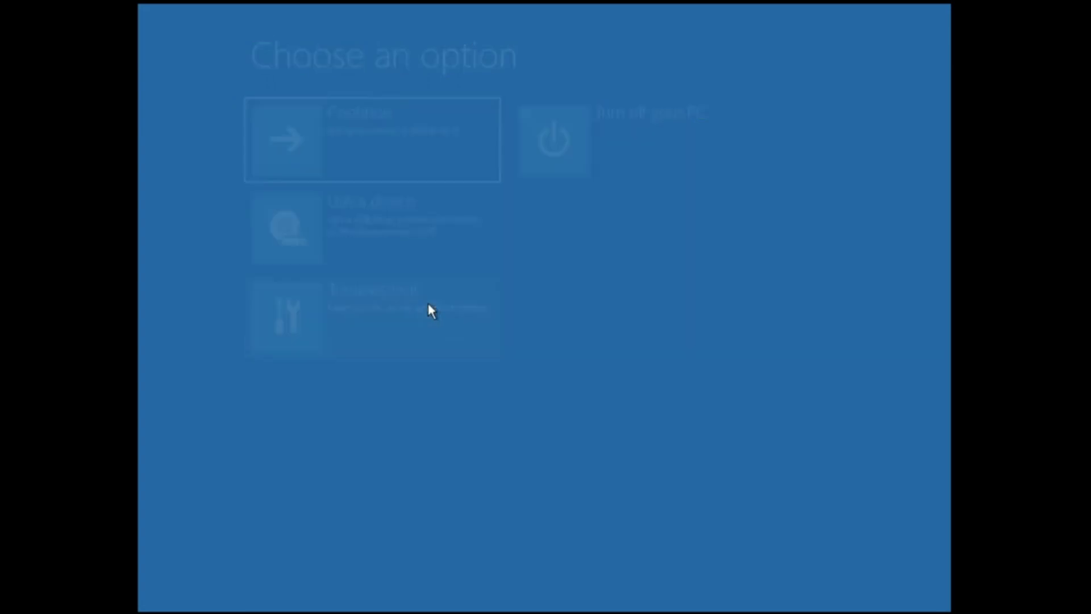
click(418, 219)
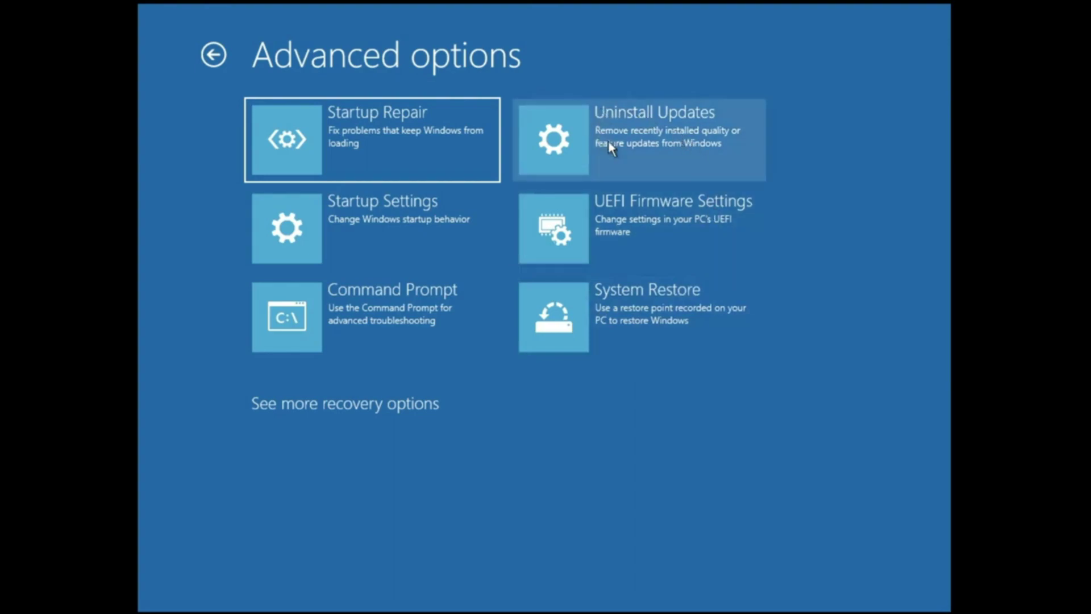
Step: Choose Uninstall Updates, then 'Uninstall latest quality update'
click(655, 138)
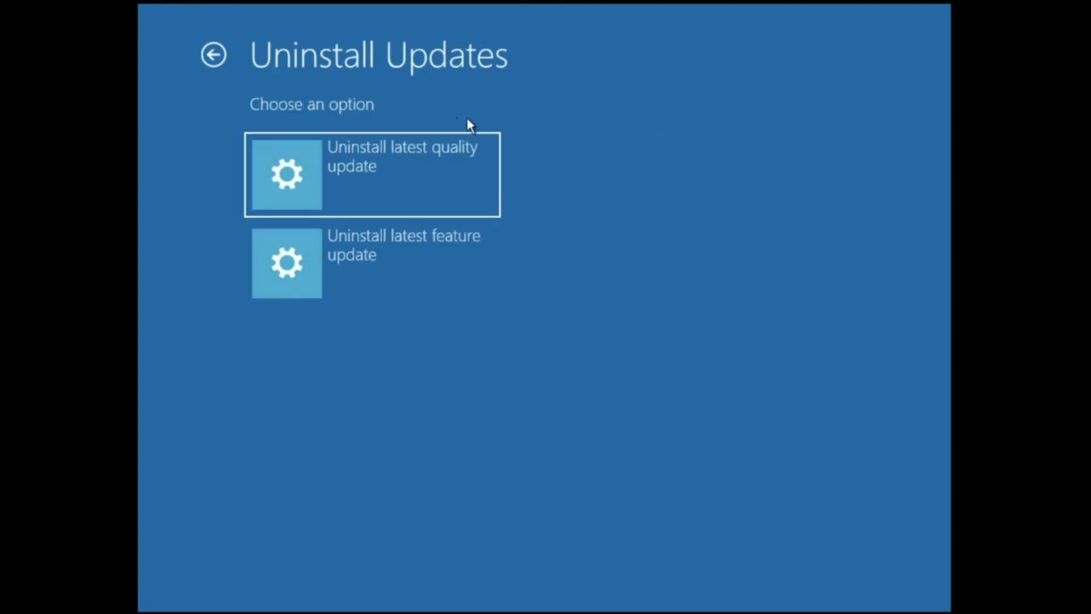
click(411, 169)
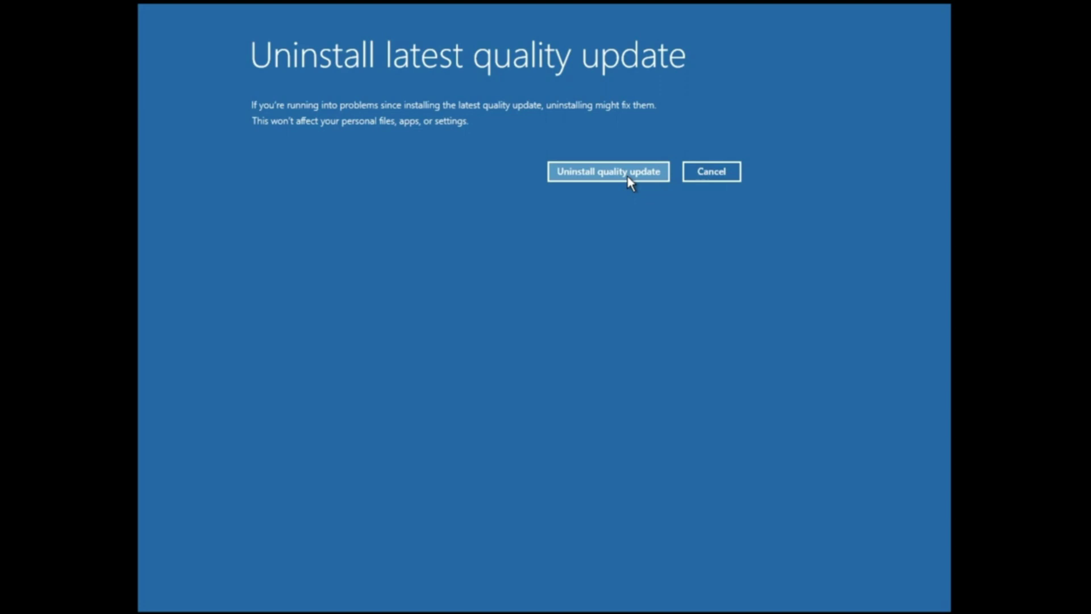
Step: Cancel the update removal and restart via Troubleshoot > Advanced options > Startup Settings for Safe Mode
click(710, 171)
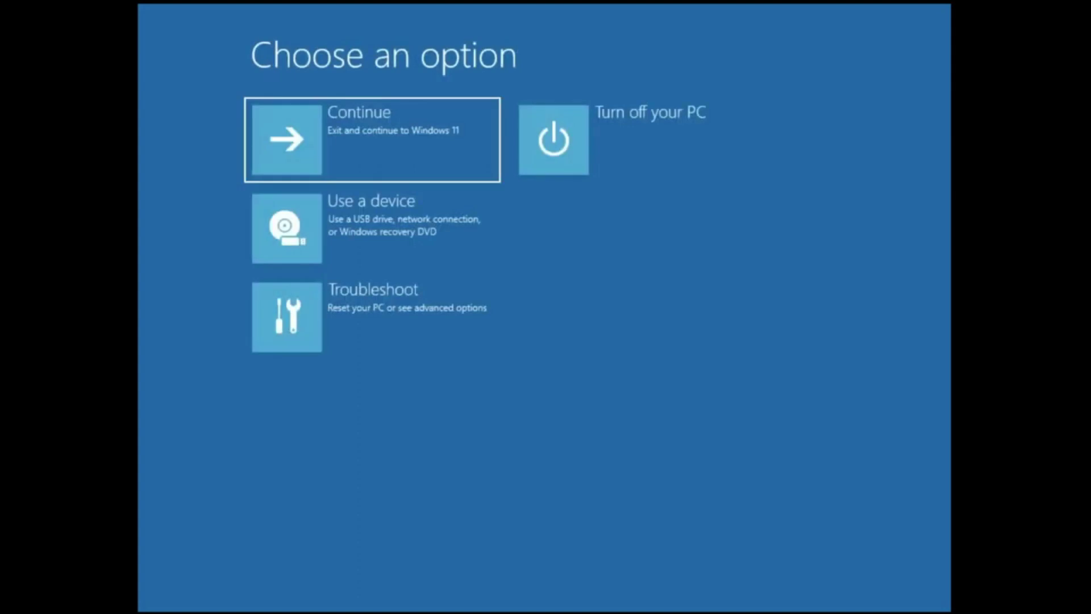
click(384, 302)
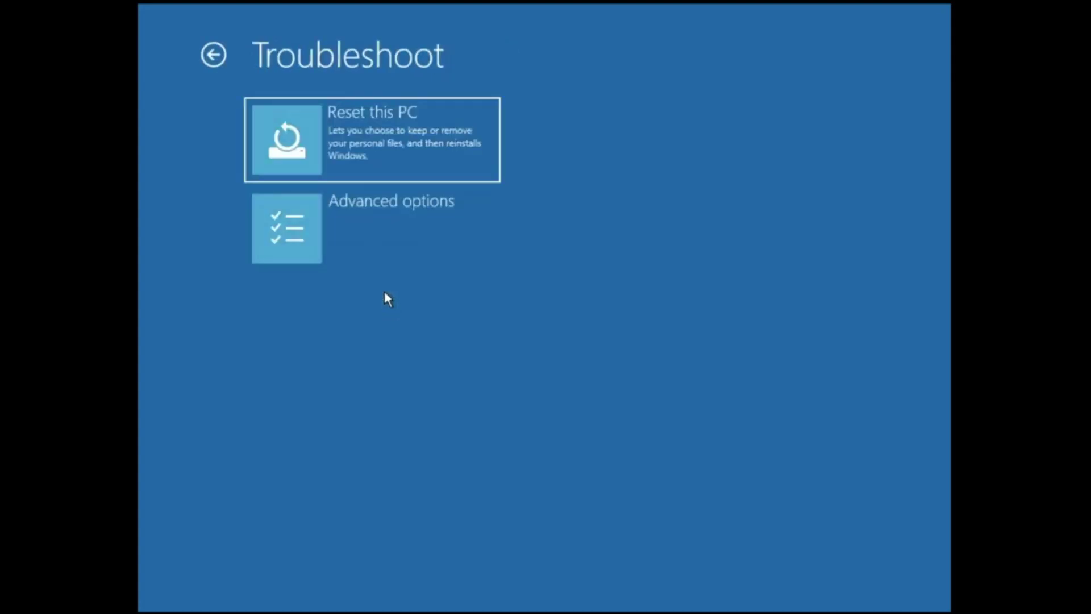
click(408, 220)
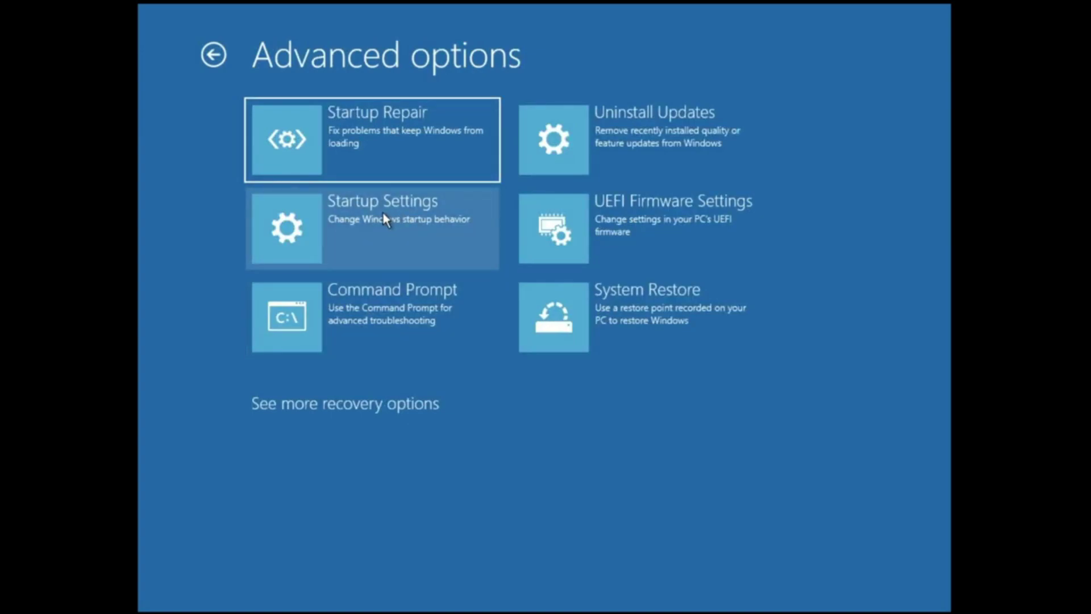
click(395, 212)
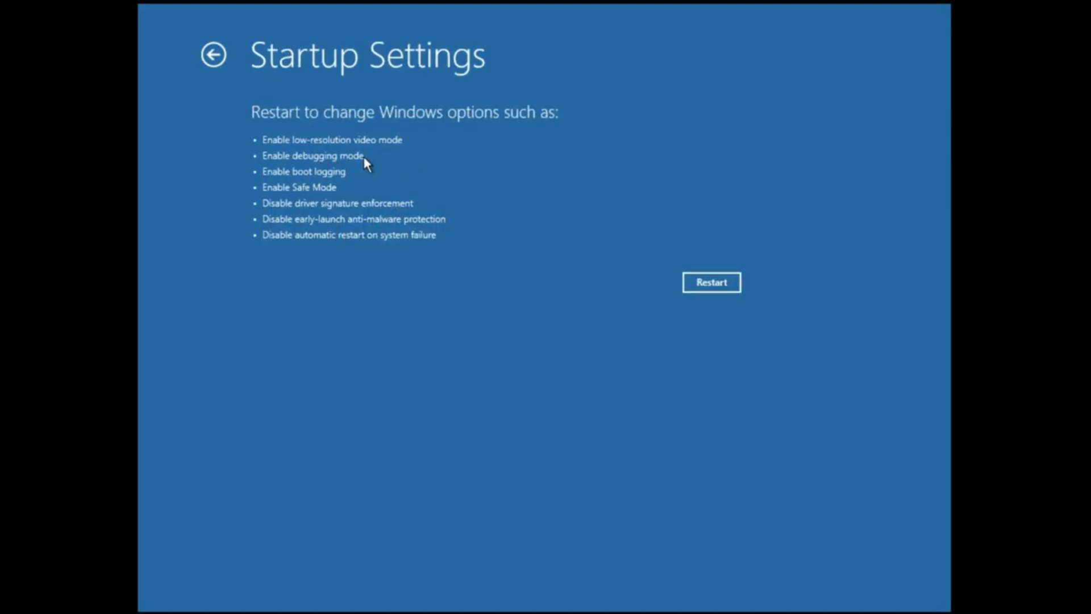
click(711, 282)
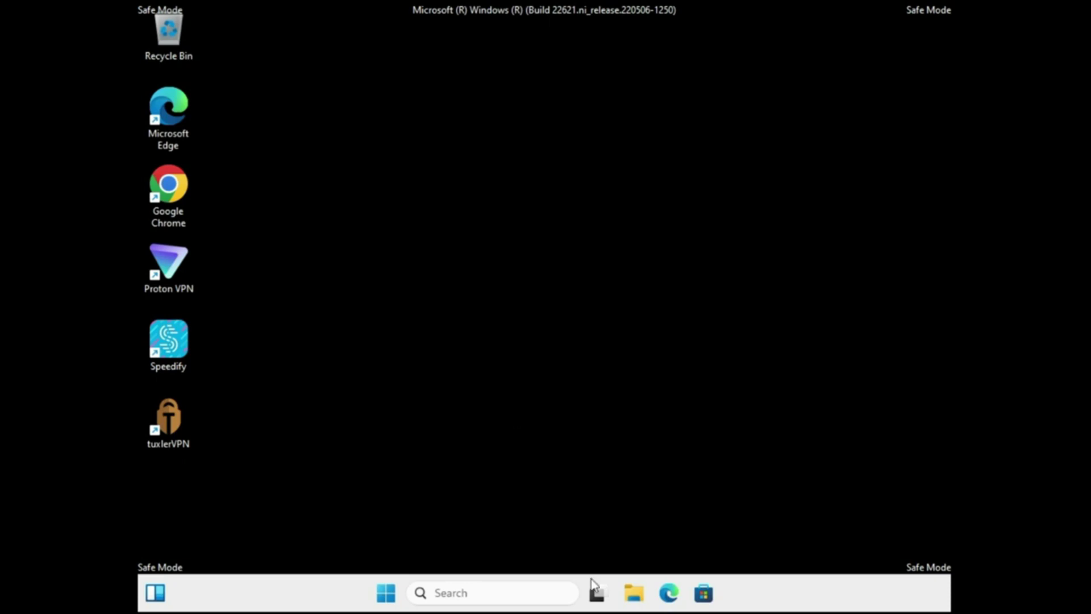
click(644, 594)
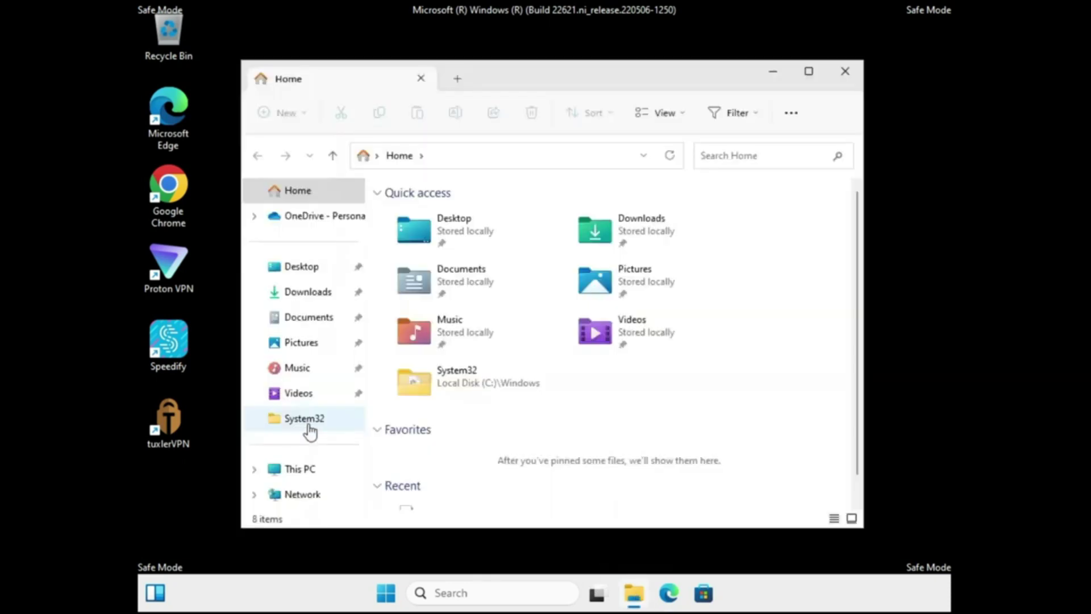
click(306, 470)
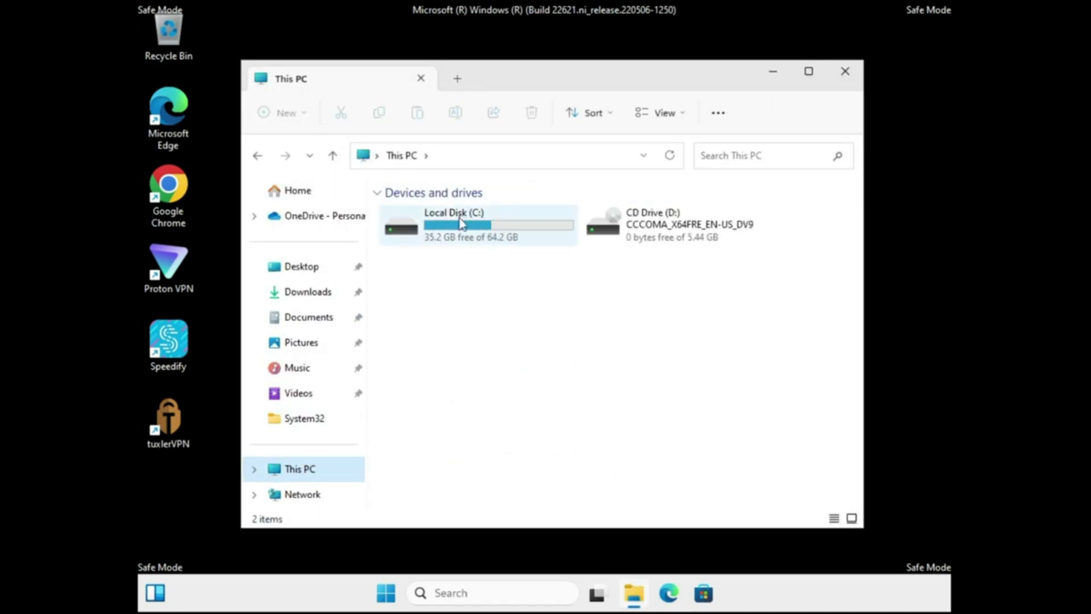
mouse_move(488, 228)
click(847, 74)
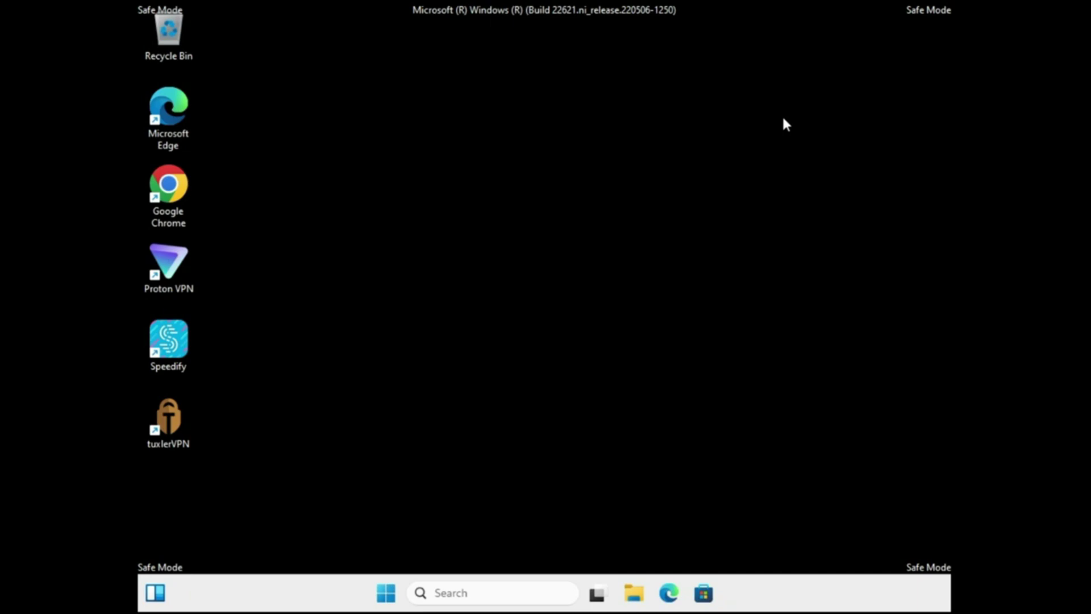
Step: Review Settings > Apps > Installed apps, opening ProtonVPN's menu but uninstalling nothing
right_click(389, 578)
click(362, 428)
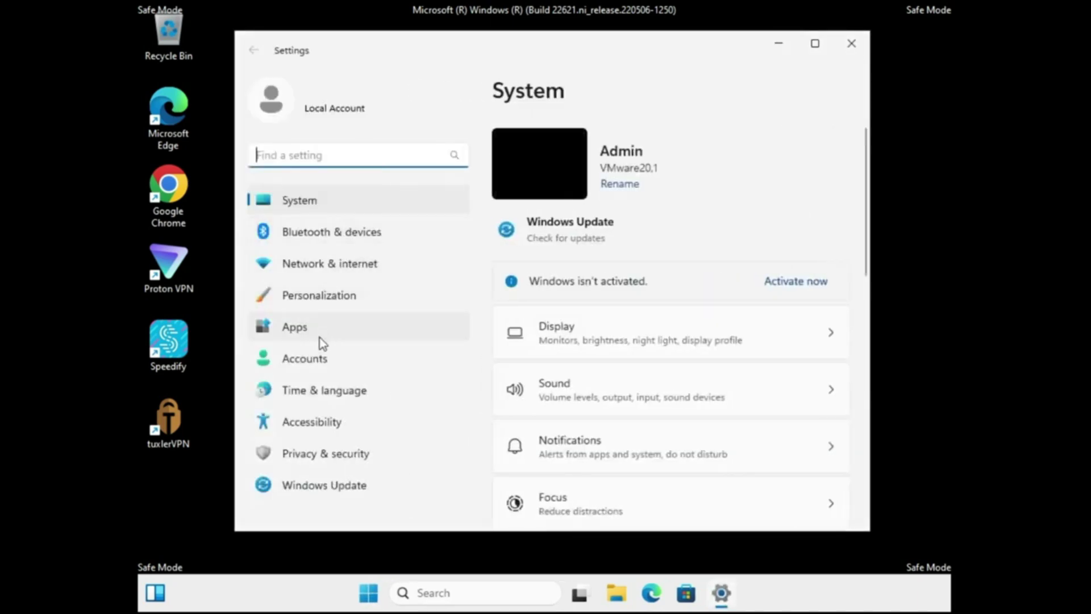
click(320, 340)
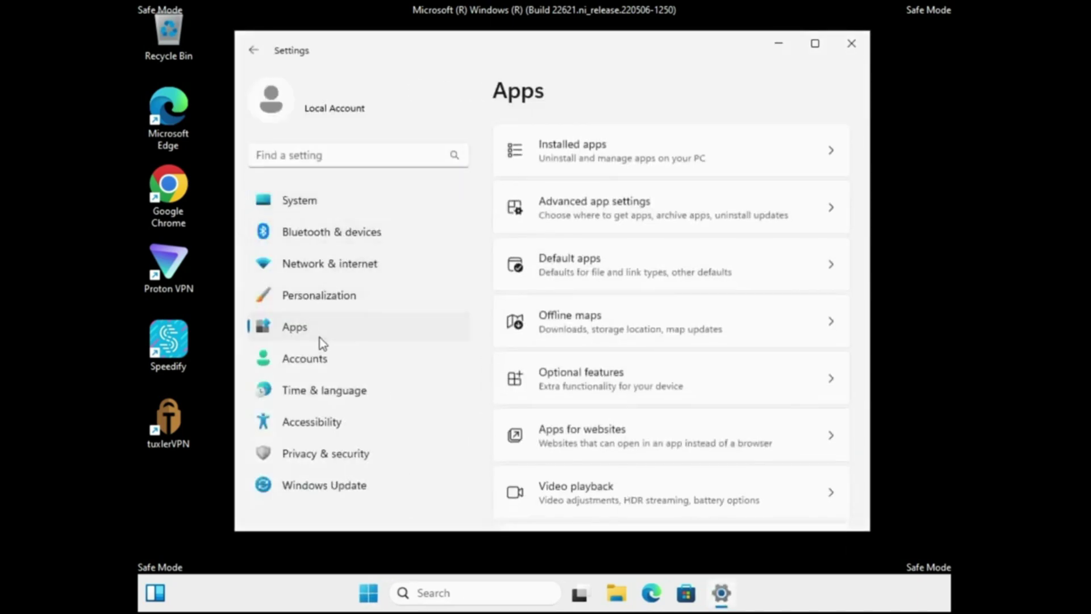
click(629, 149)
scroll(596, 324, down, 5)
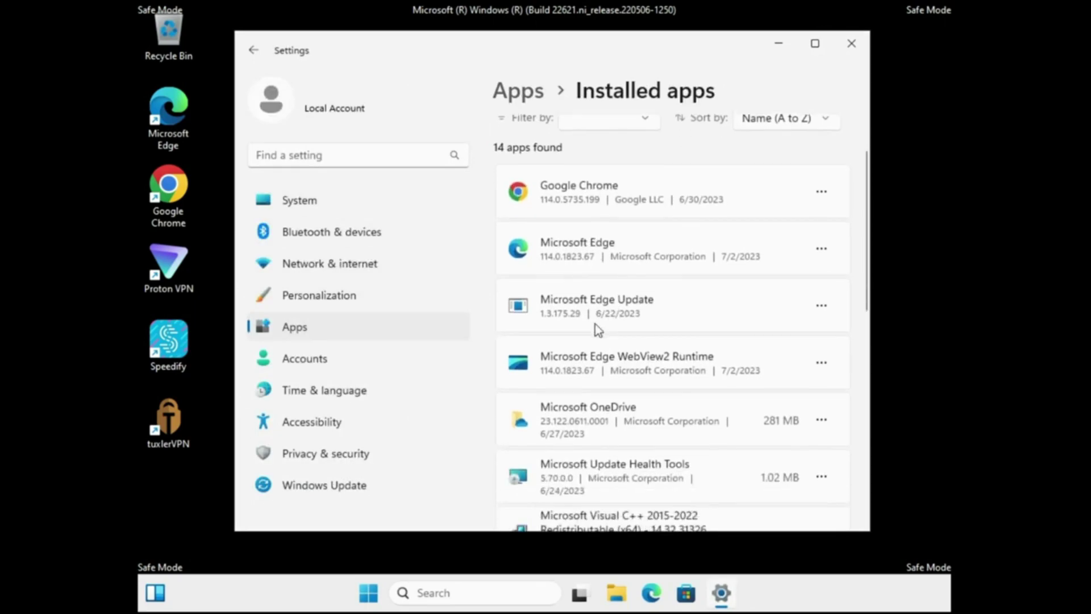
scroll(599, 323, down, 4)
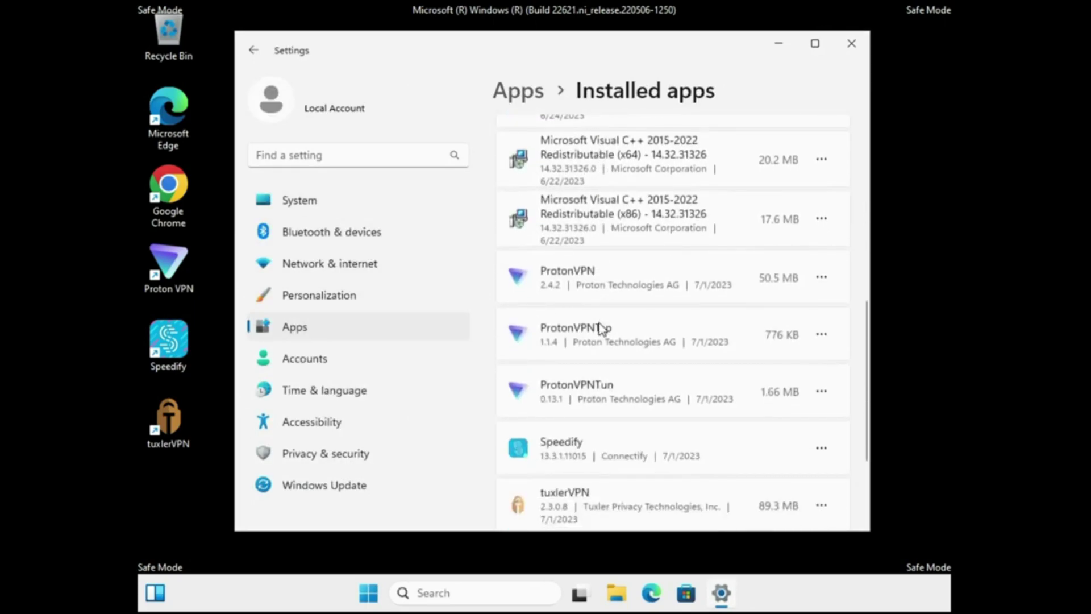
click(821, 279)
click(785, 77)
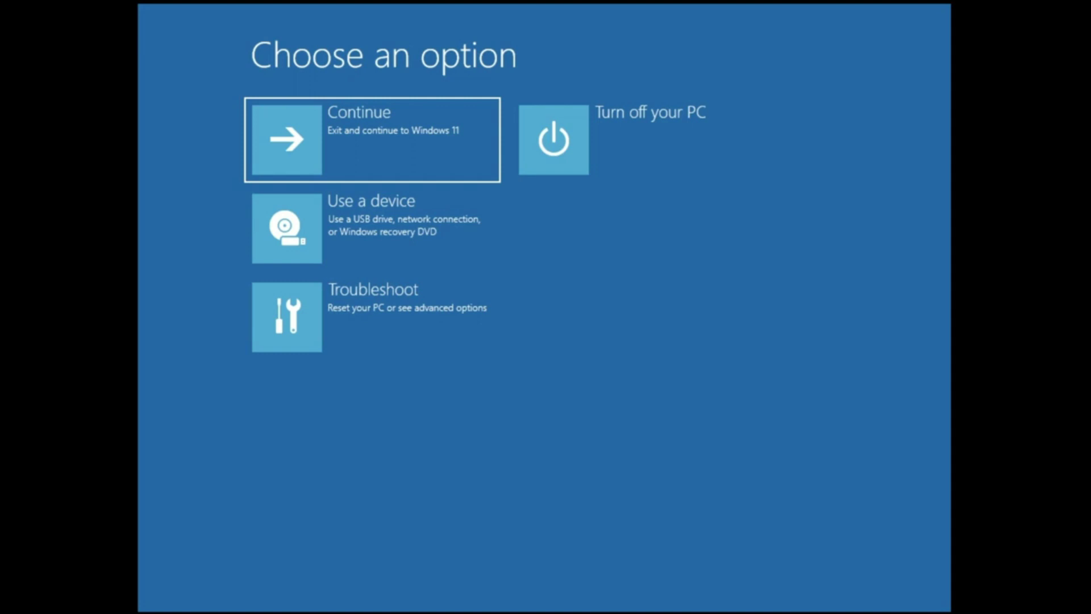
Step: Launch the Command Prompt from Troubleshoot > Advanced options
click(397, 295)
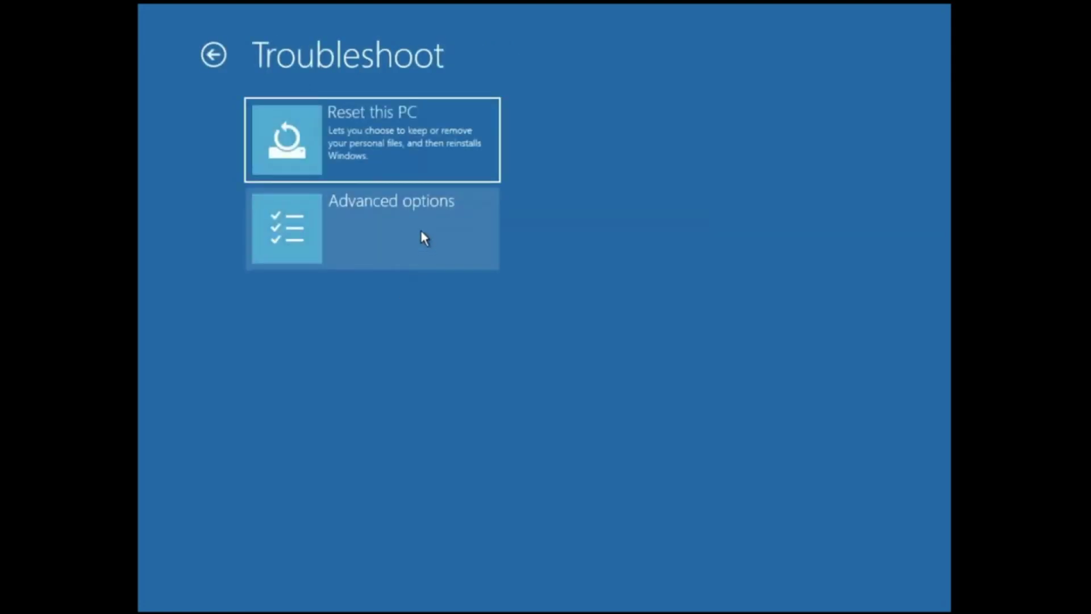
click(424, 238)
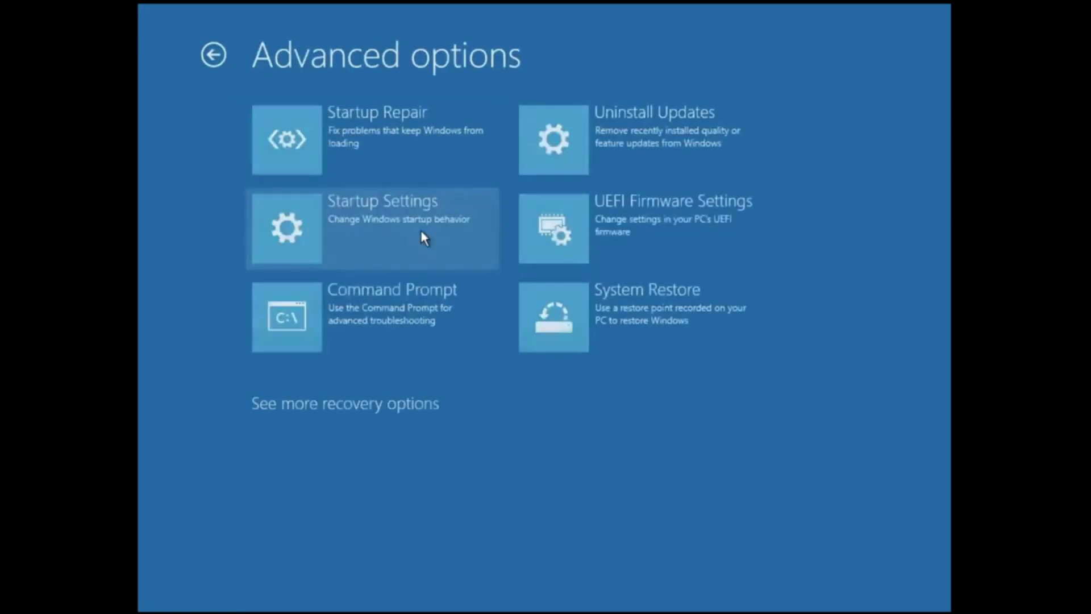
click(394, 310)
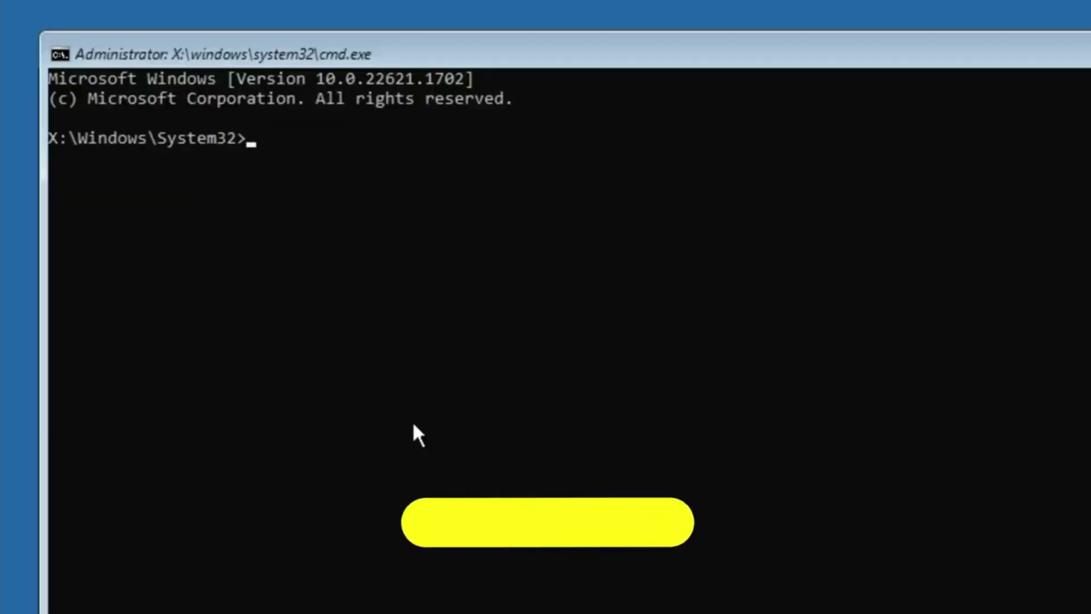
Step: Run bootrec /fixmbr and bootrec /fixboot
text(bootr)
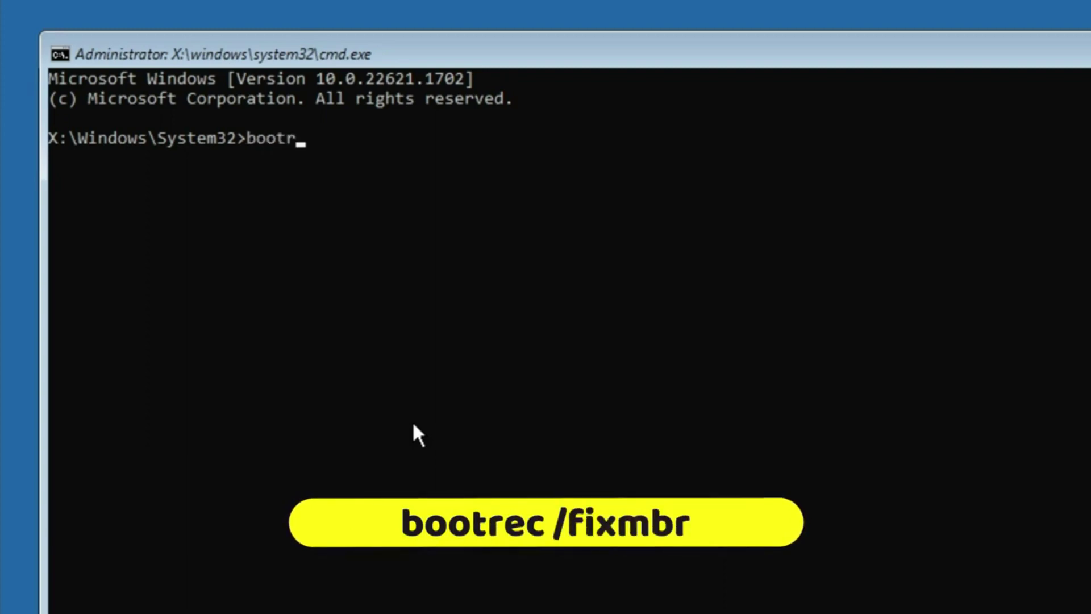
text(ec /)
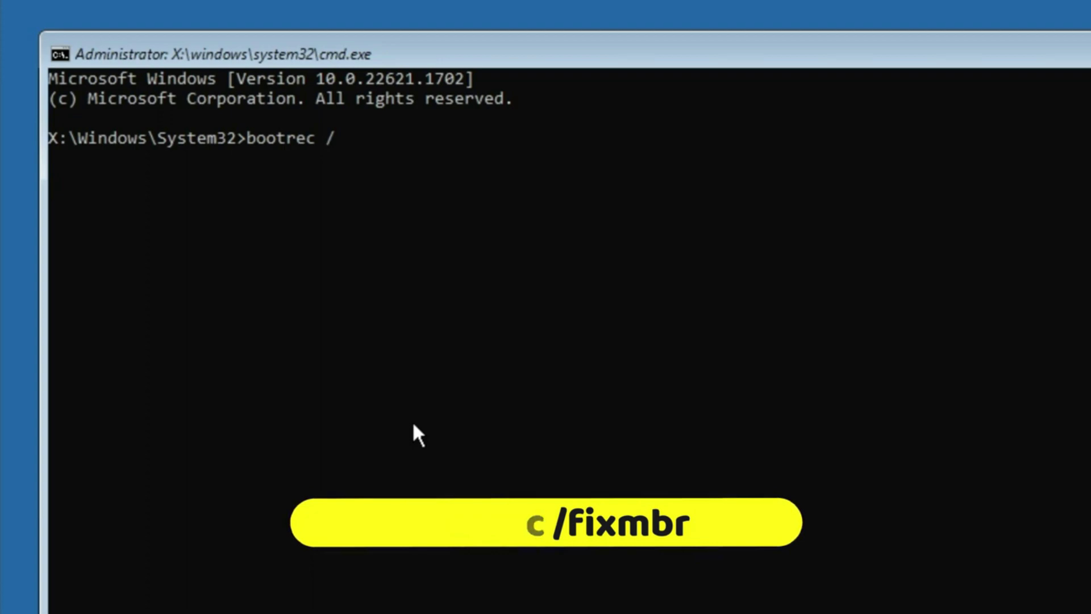
text(fixmbr)
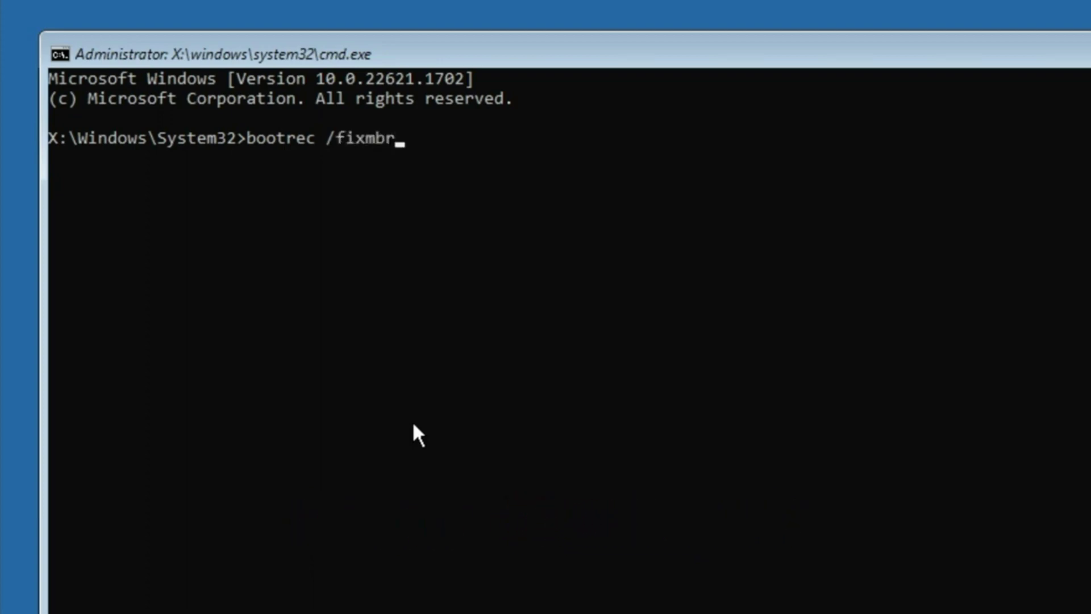
key(Return)
text(bo)
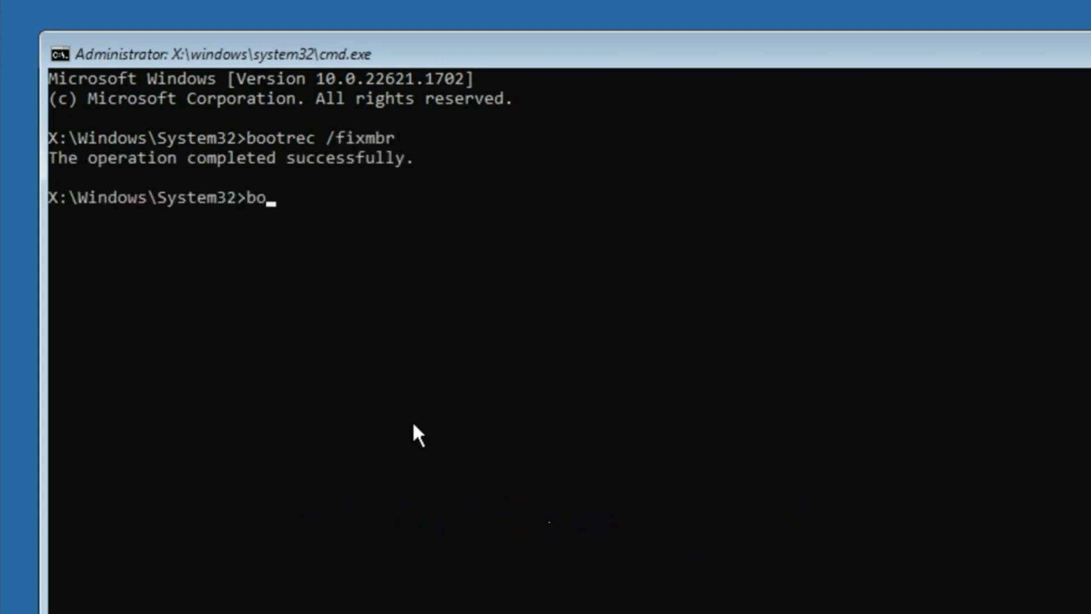
text(otrec)
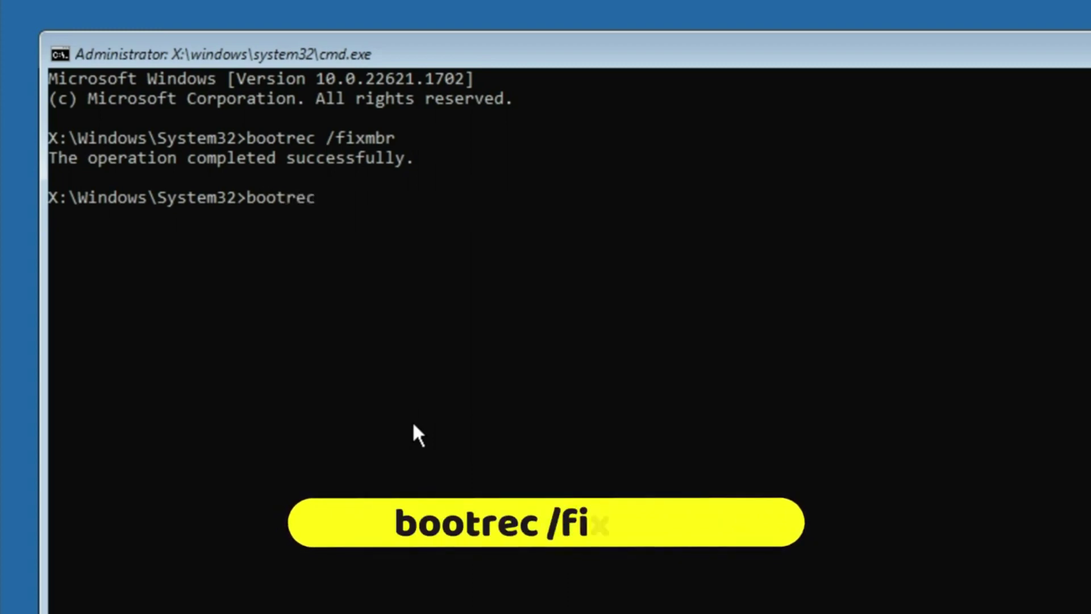
text( /fixboot)
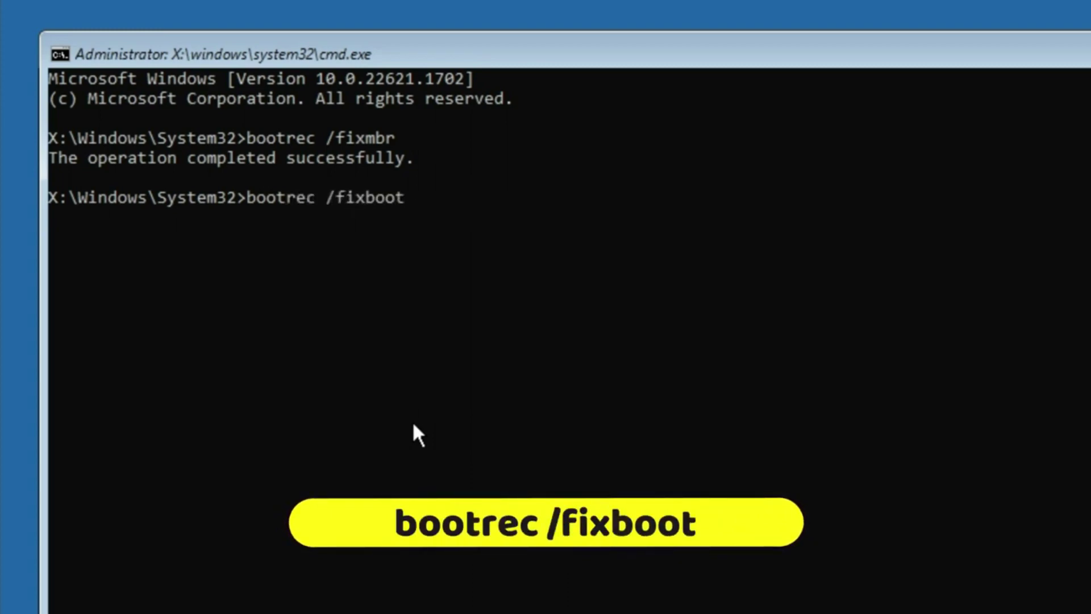
key(Return)
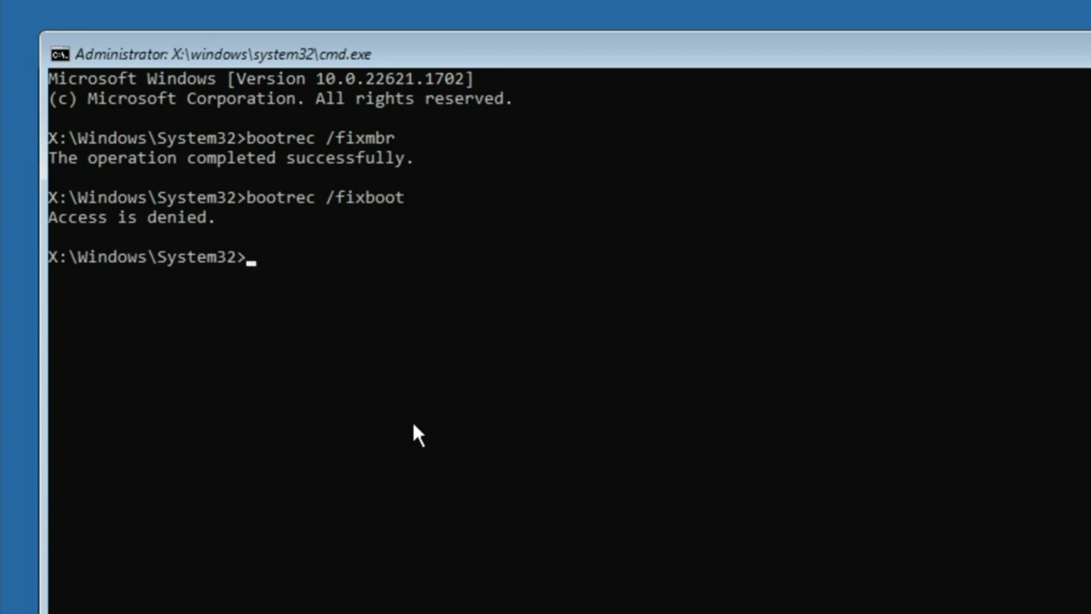
Step: Run bootsect /nt60 sys and bootrec /rebuild
text(bo)
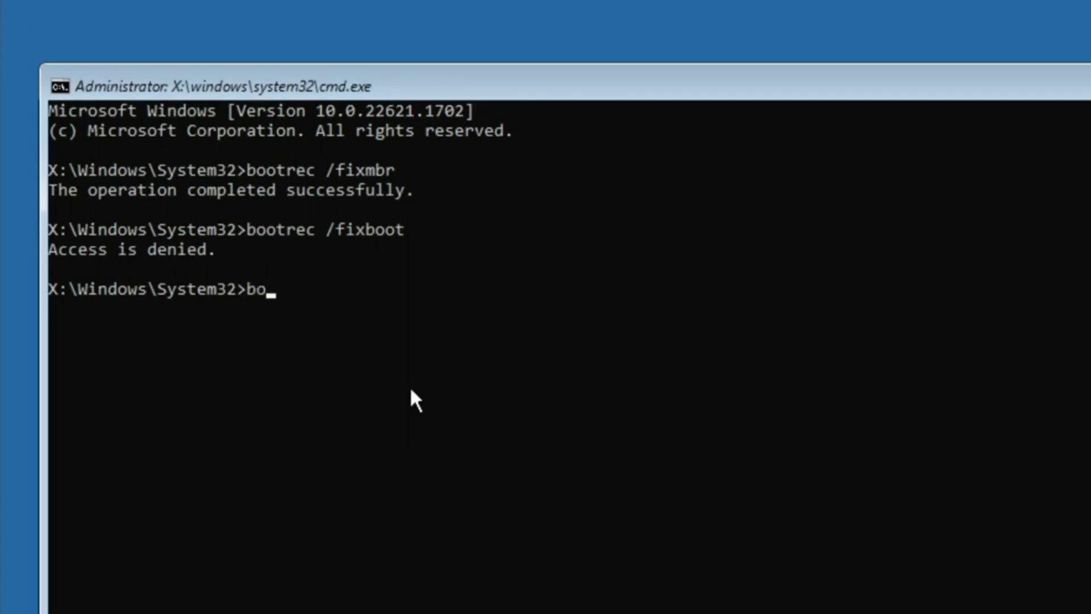
text(otsect)
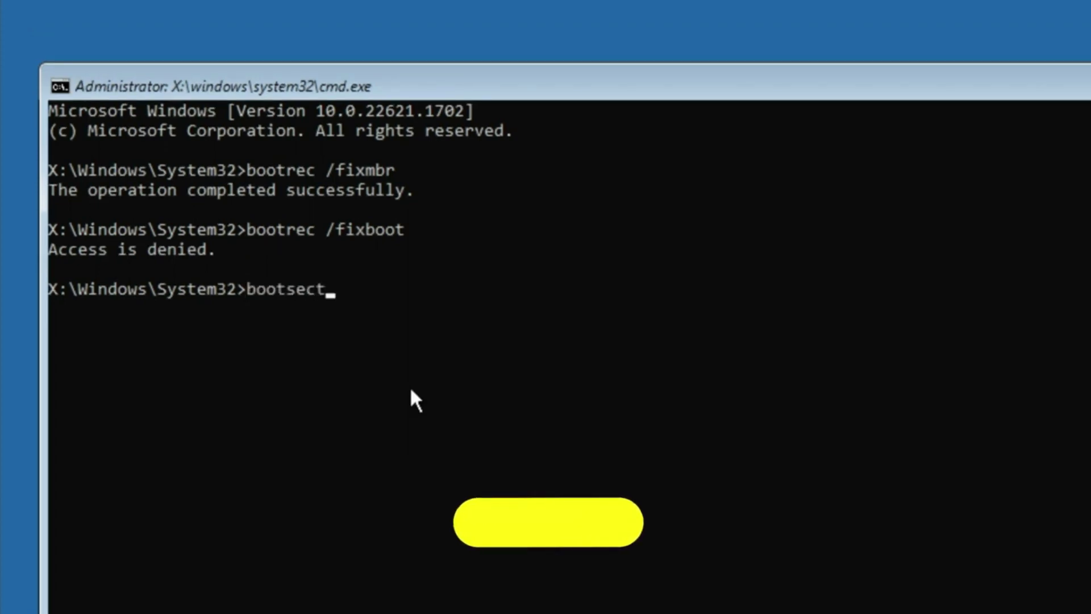
text( /)
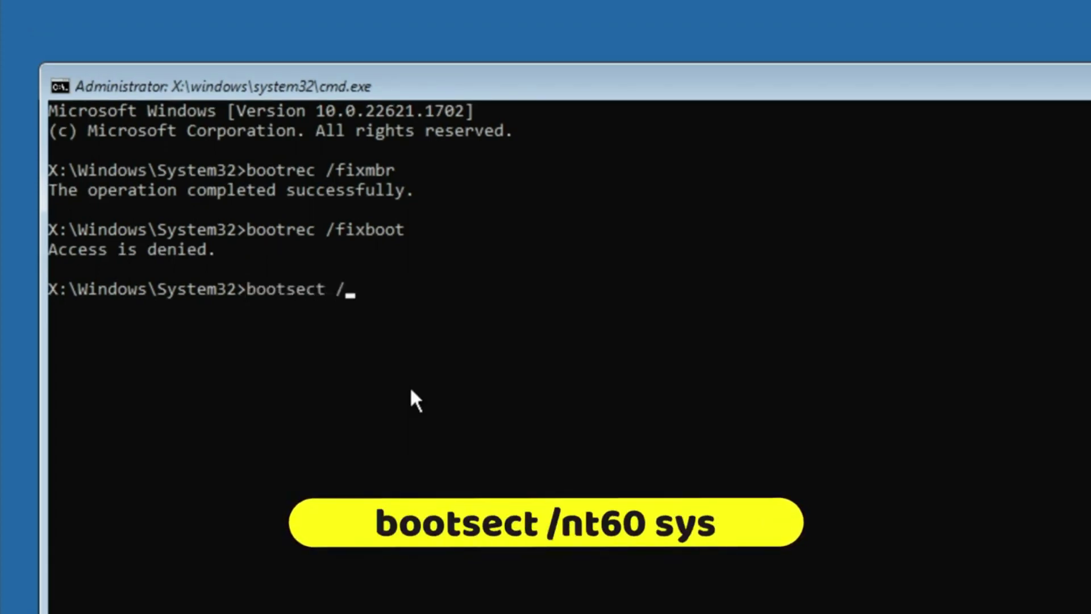
text(nt60 sys)
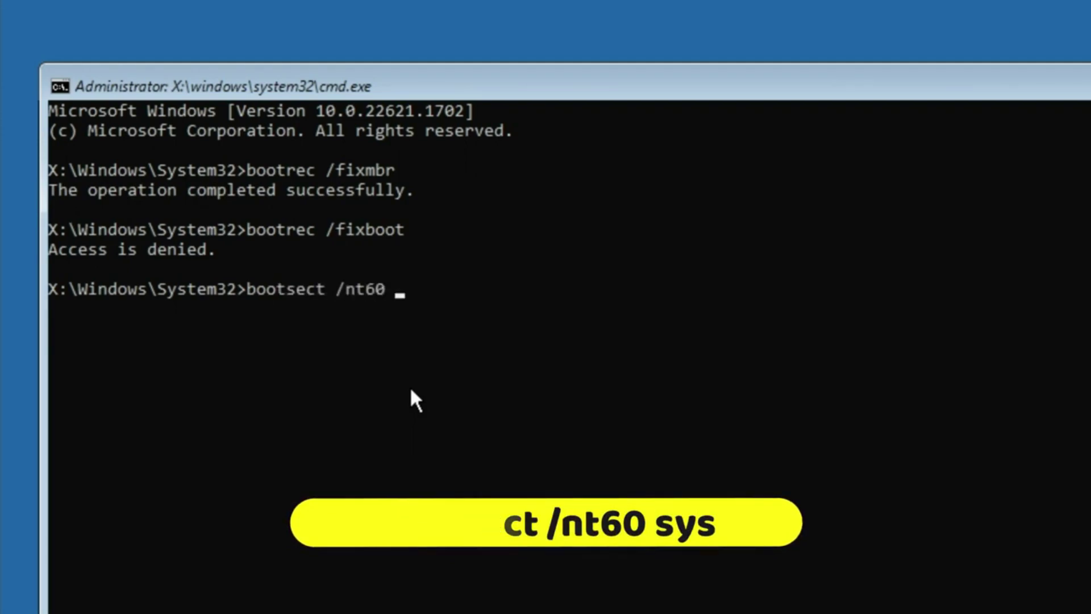
key(Return)
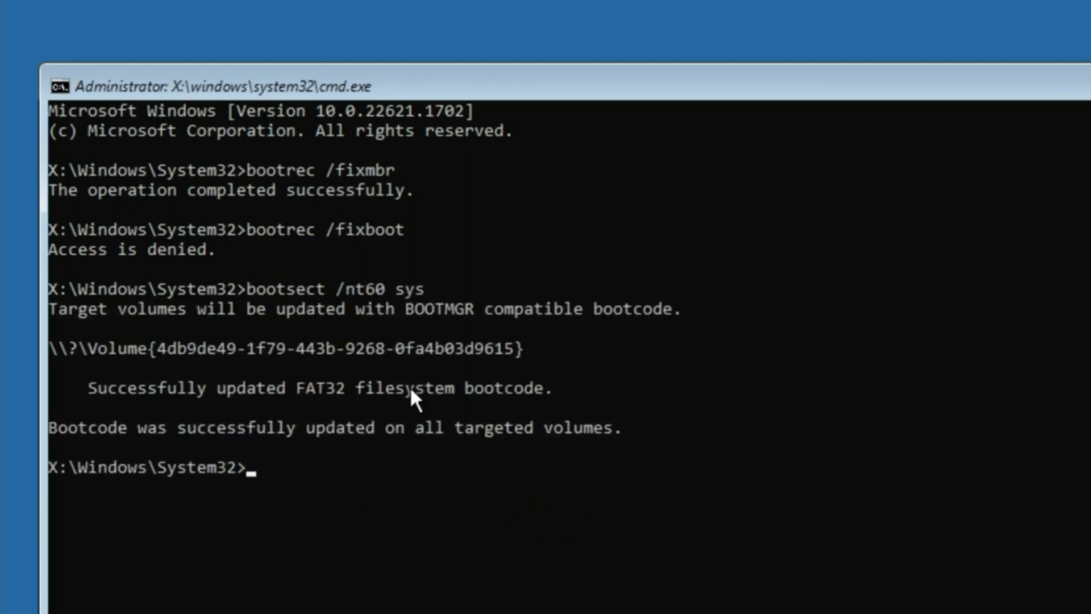
text(bootr)
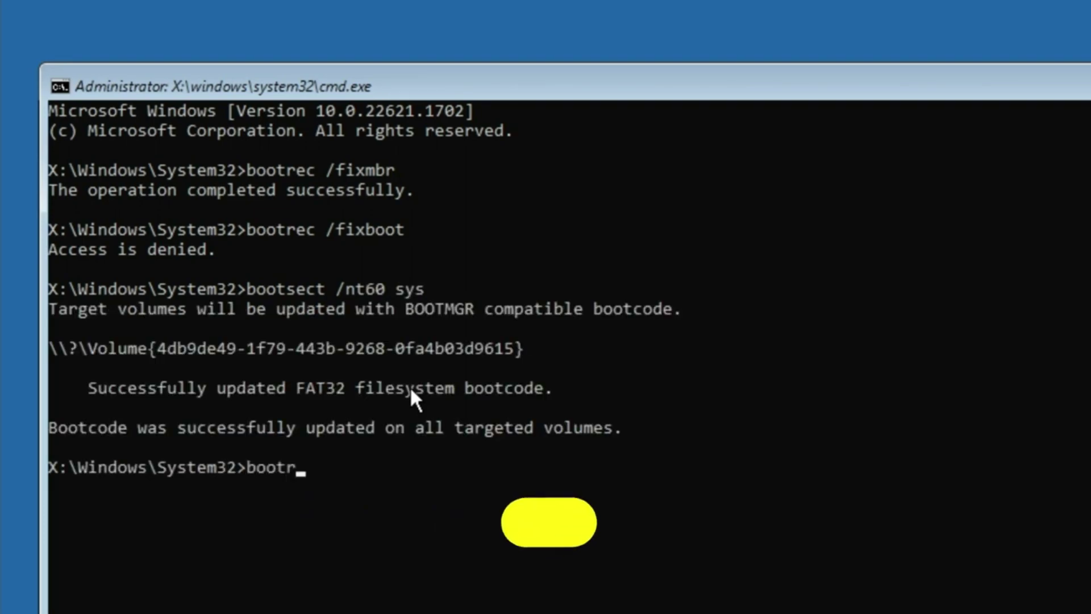
text(ec )
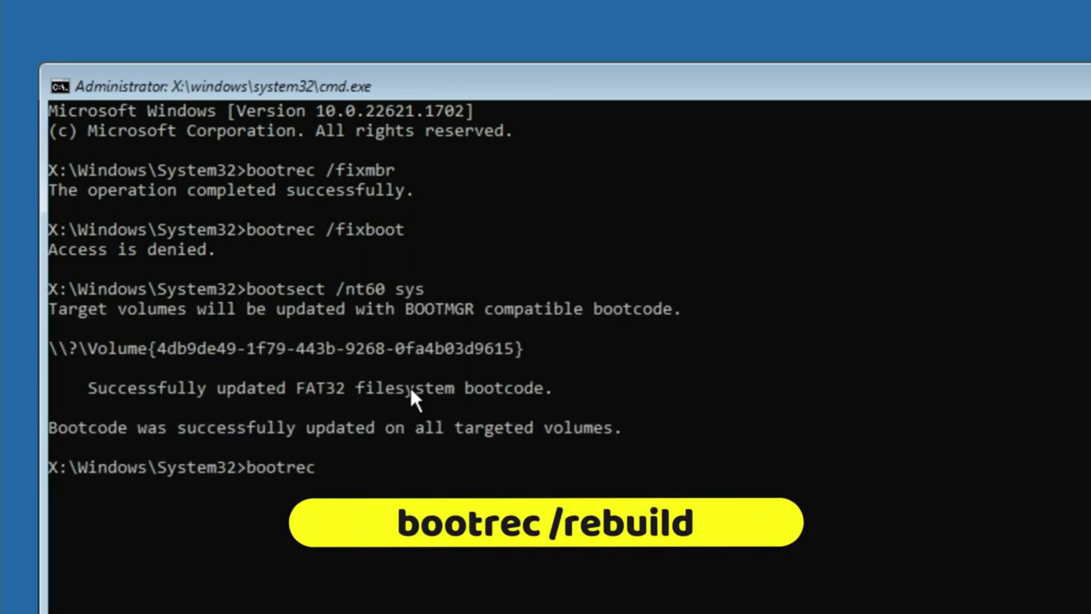
text(/rebuild)
key(Return)
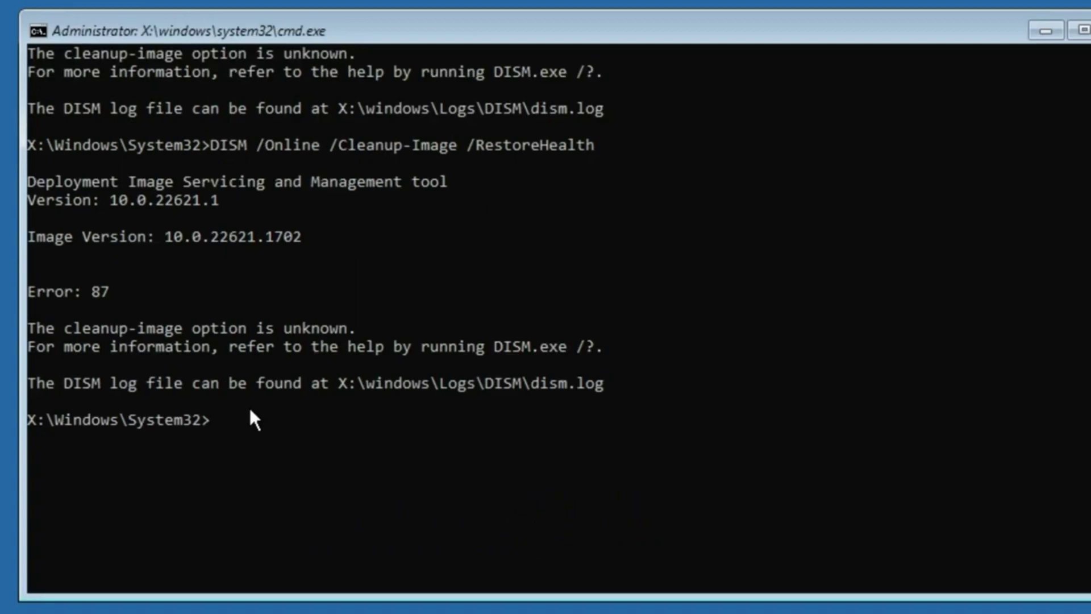
Step: Run SFC /Scannow, then chkdsk c: to scan drive C
text(C /Scan)
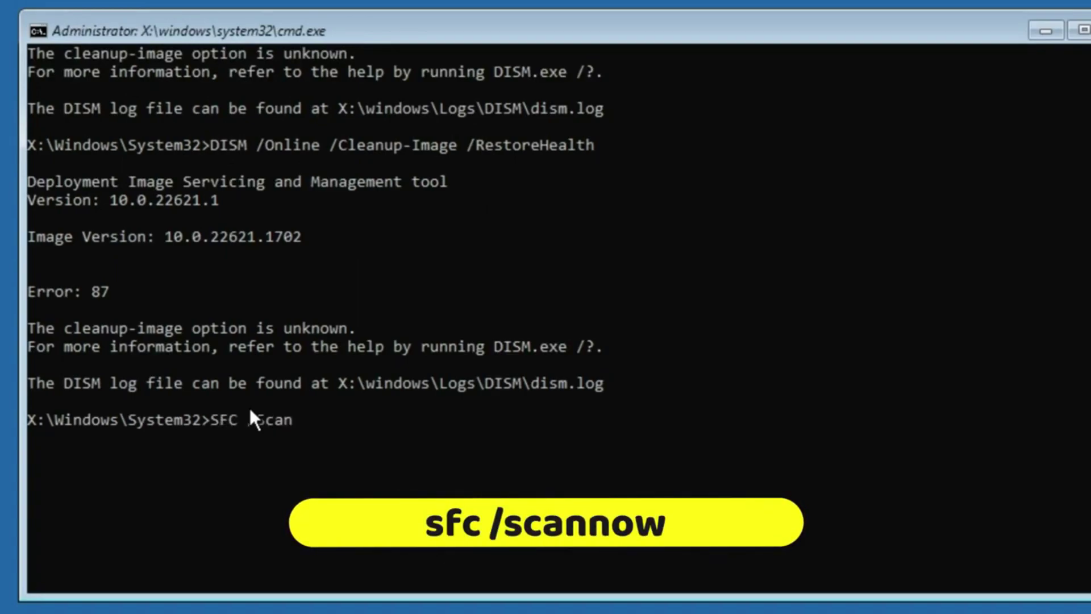
text(now)
key(Return)
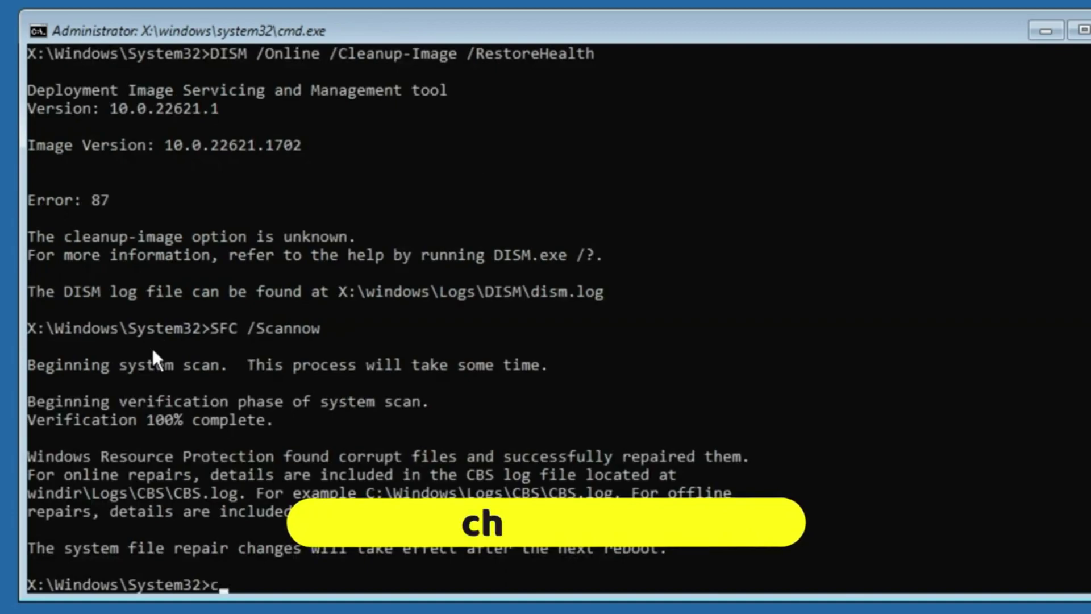
text(chk)
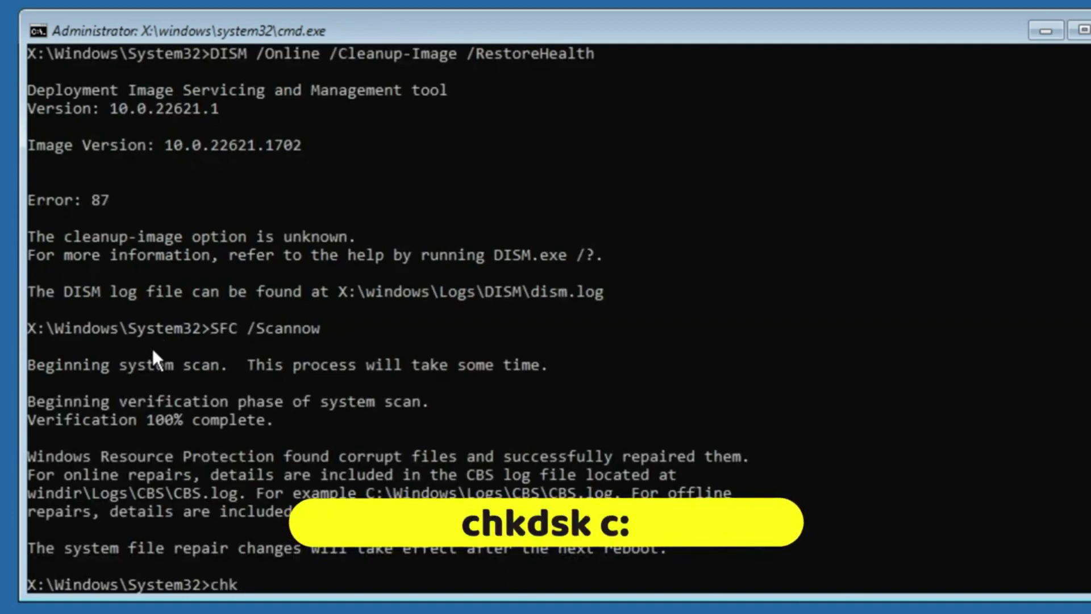
text(dsk c:)
key(Return)
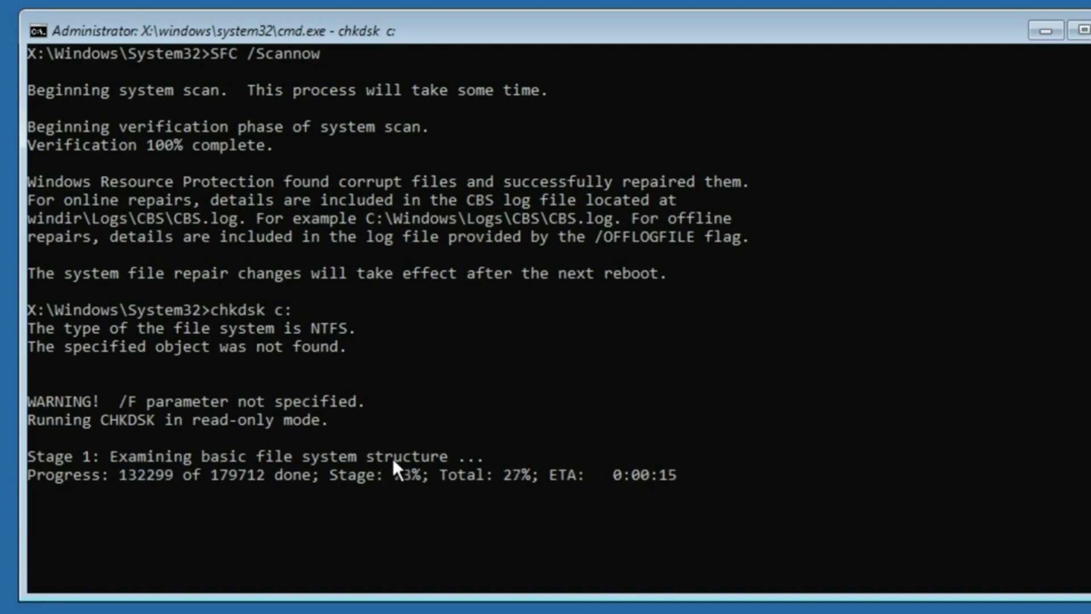
scroll(394, 456, down, 2)
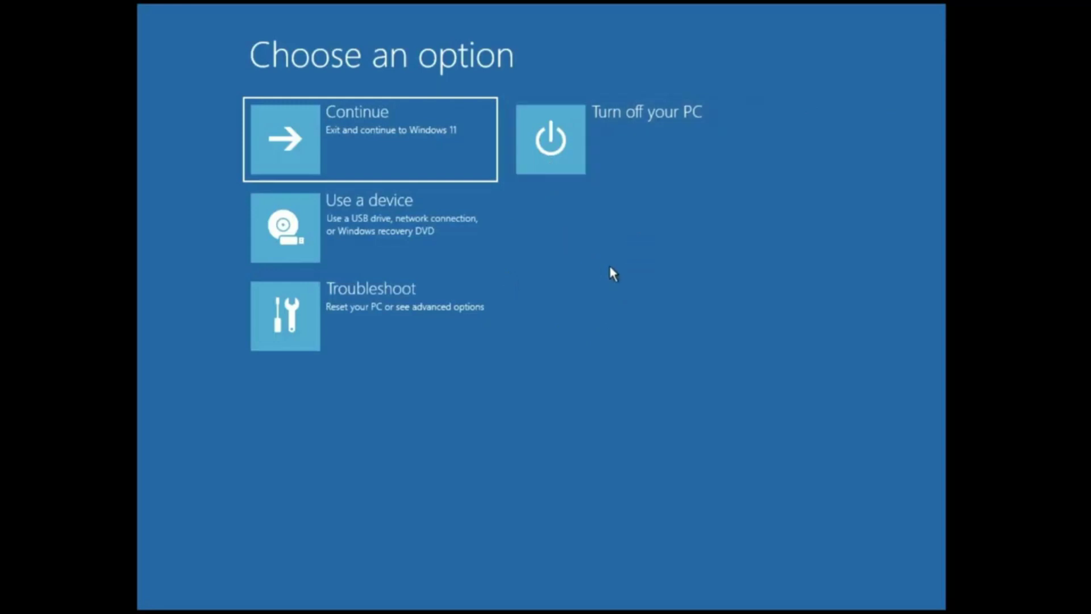
Step: Choose Troubleshoot, then Reset this PC
click(407, 302)
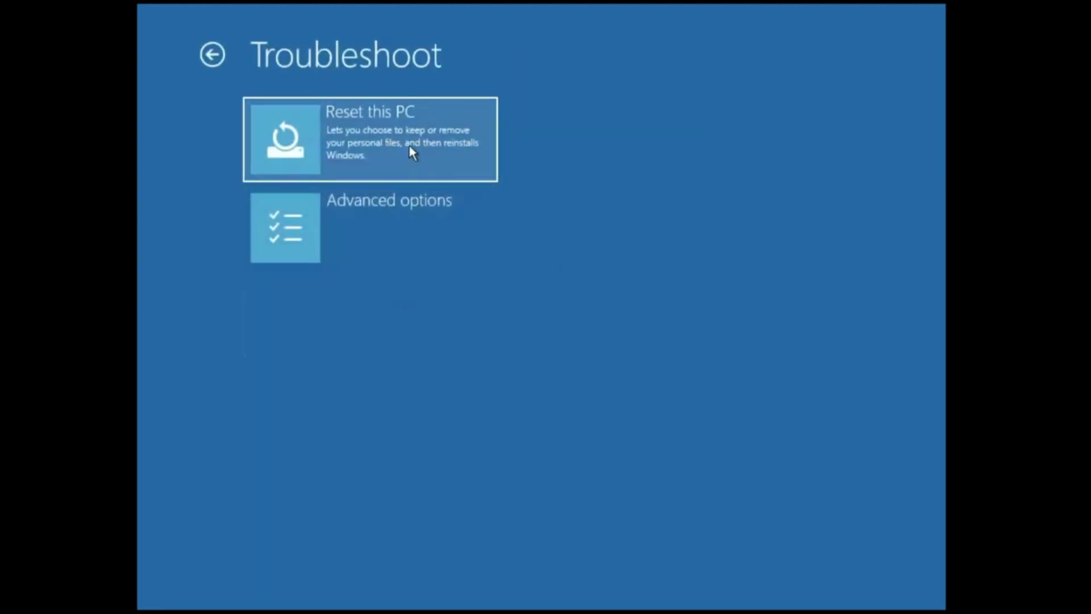
click(409, 146)
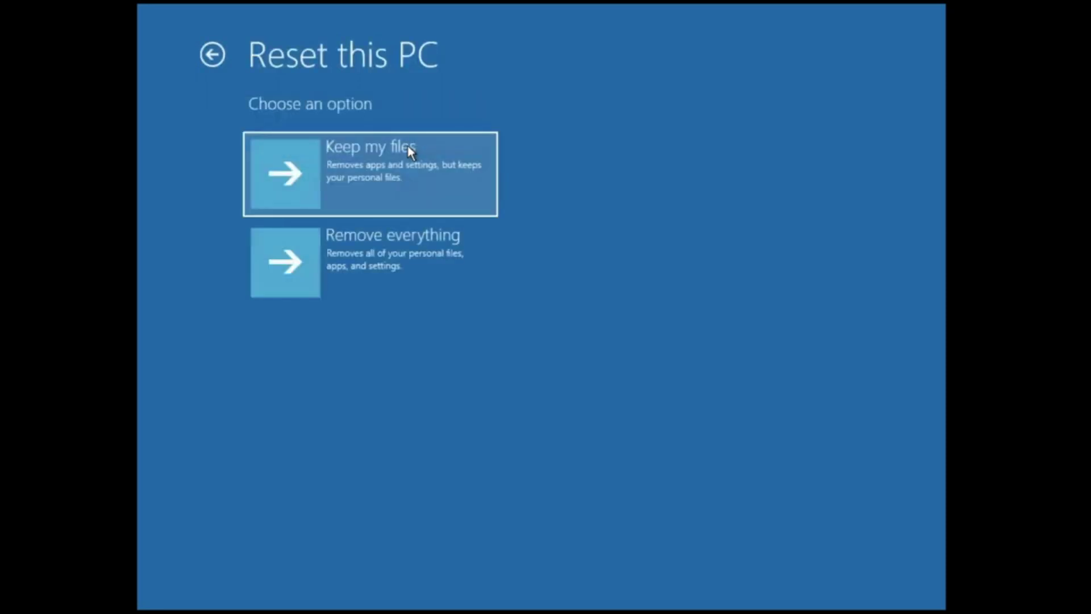